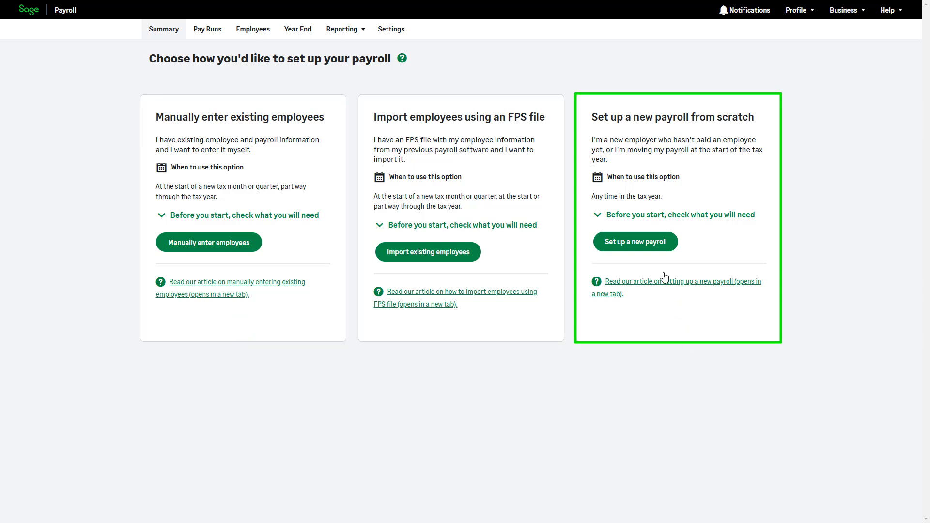
- Choose 'Set up a new payroll' to start a brand-new payroll from scratch
left_click(652, 247)
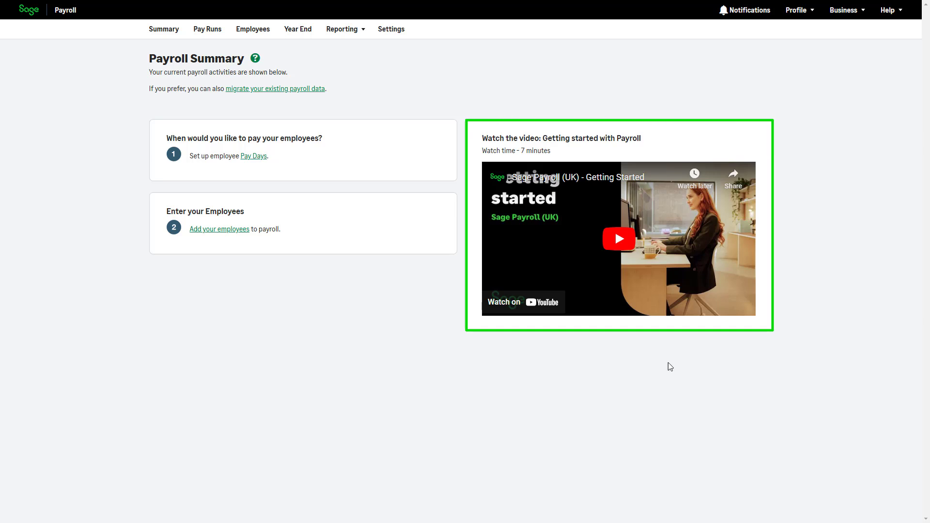
- Set the auto-enrolment duties start date to 1 April 2024 and save it
left_click(882, 14)
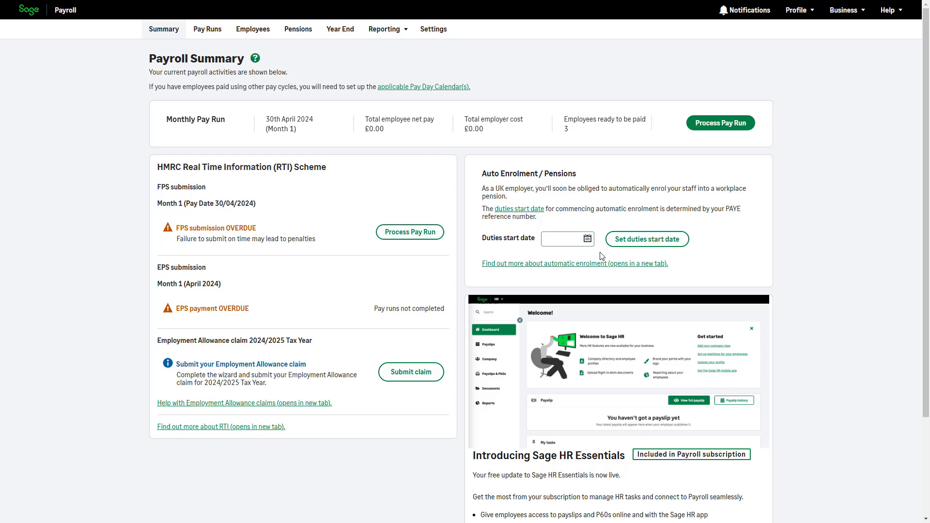
left_click(587, 238)
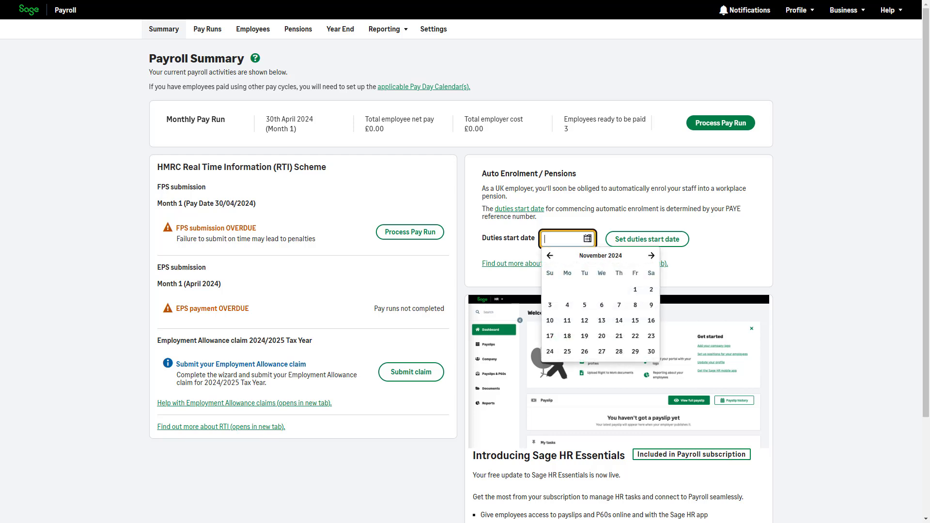
left_click(550, 255)
left_click(550, 256)
left_click(551, 256)
left_click(550, 256)
left_click(550, 255)
left_click(551, 255)
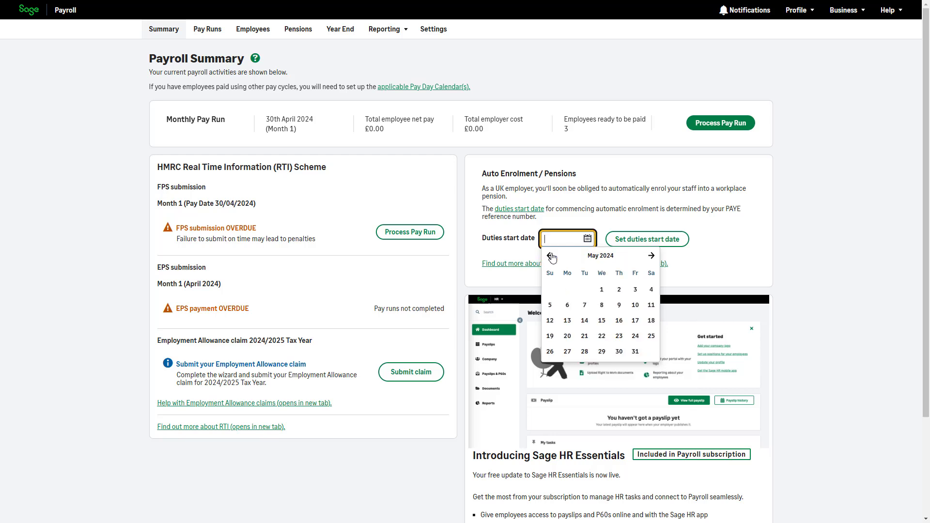
left_click(551, 256)
left_click(567, 289)
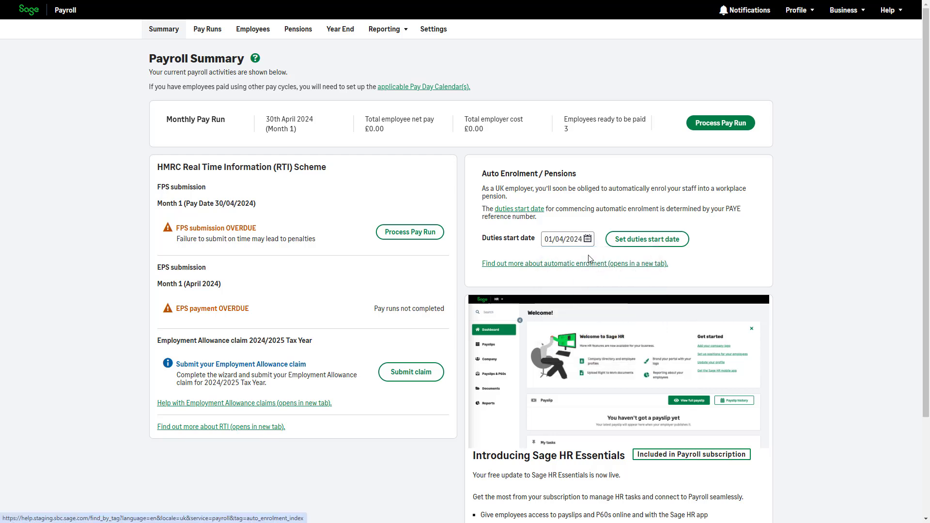
left_click(623, 241)
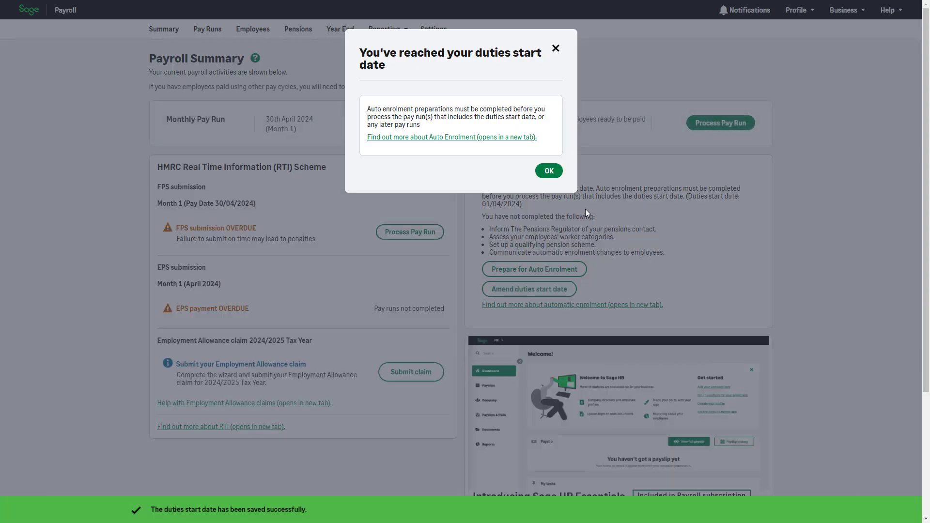
- Dismiss the duties start date notice and open Prepare for Auto Enrolment
left_click(549, 170)
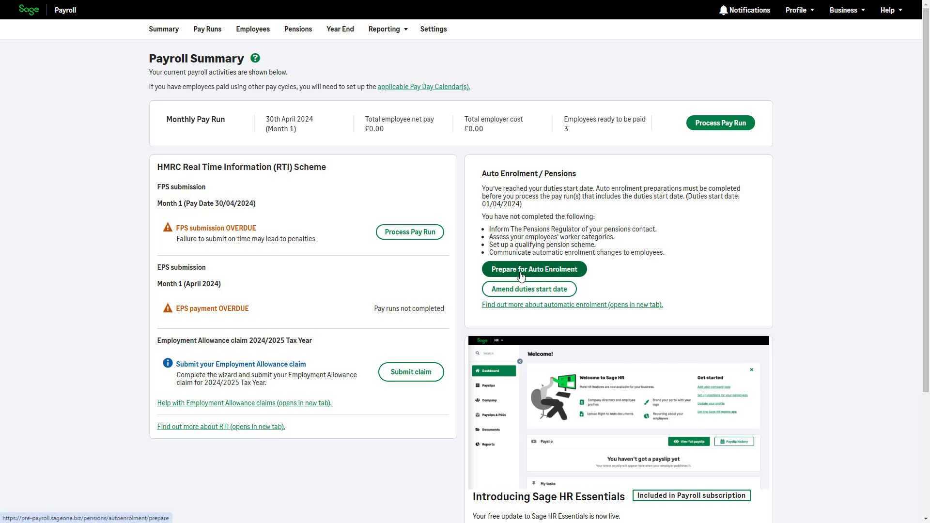
left_click(307, 37)
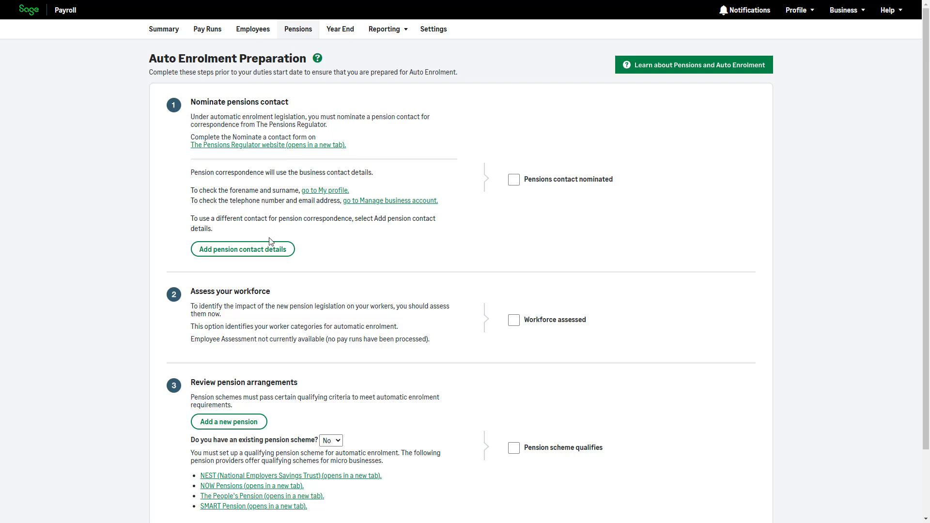
- Close the pension contact form unchanged, then tick 'Pensions contact nominated' and 'Workforce assessed'
left_click(236, 256)
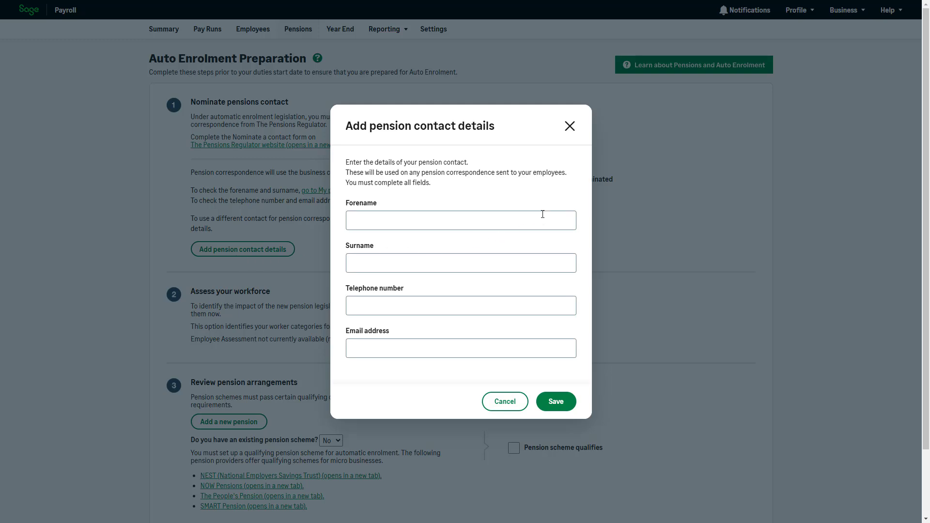
left_click(569, 127)
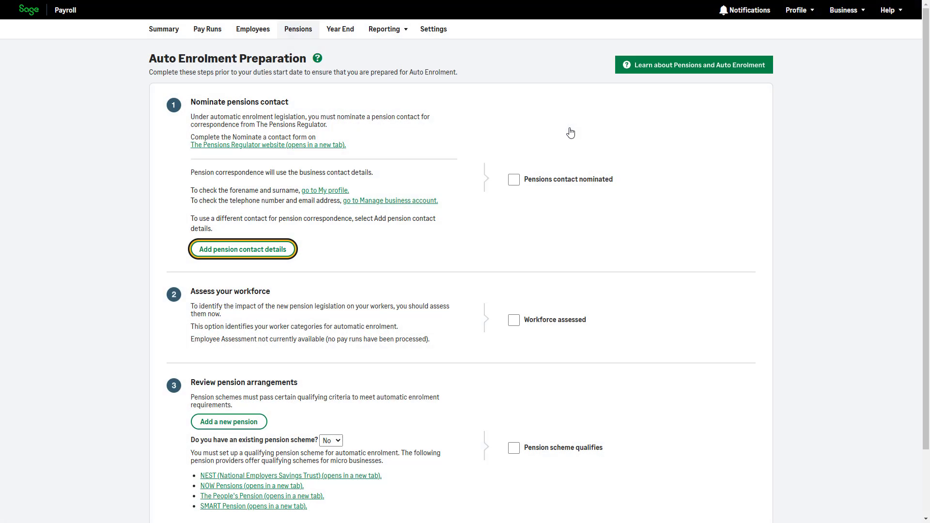
left_click(513, 181)
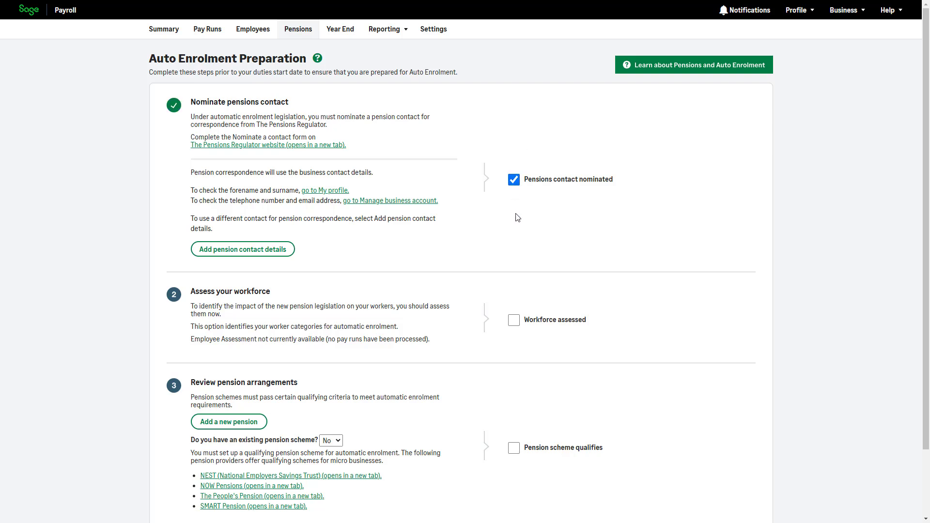
scroll(649, 309, "down", 1)
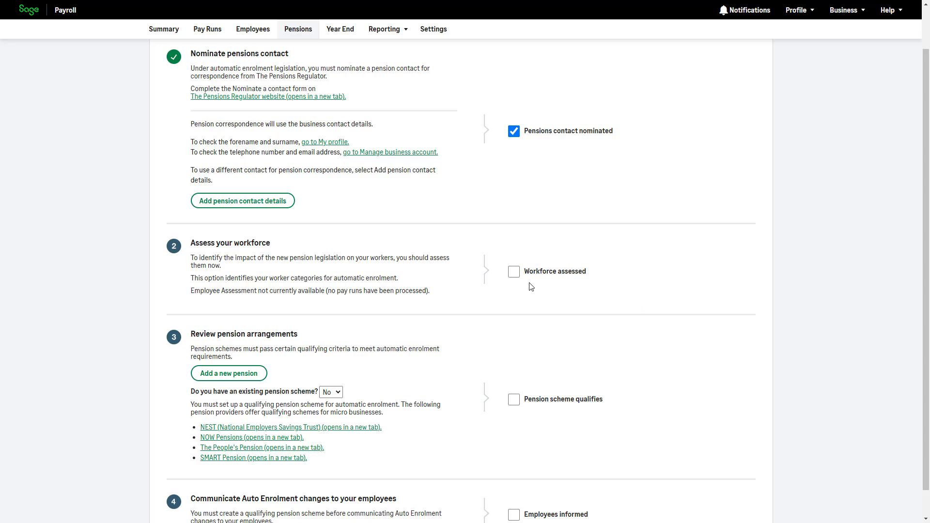
left_click(513, 271)
- Answer Yes to 'Do you have an existing pension scheme?' and begin adding a new pension
scroll(625, 332, "down", 1)
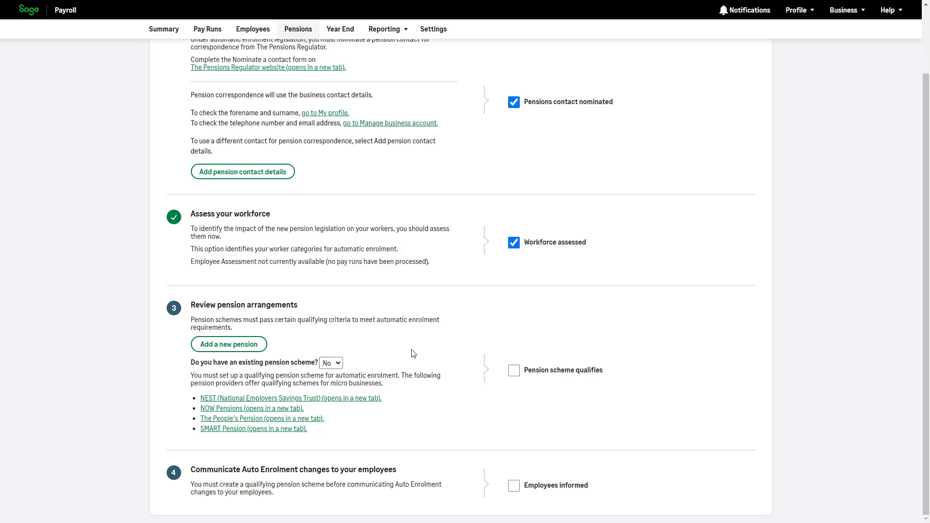
left_click(335, 363)
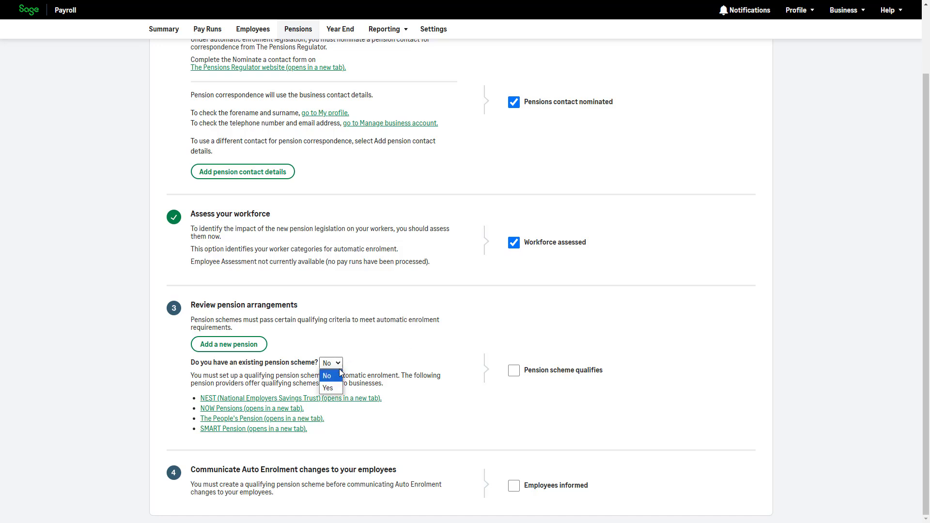
left_click(362, 366)
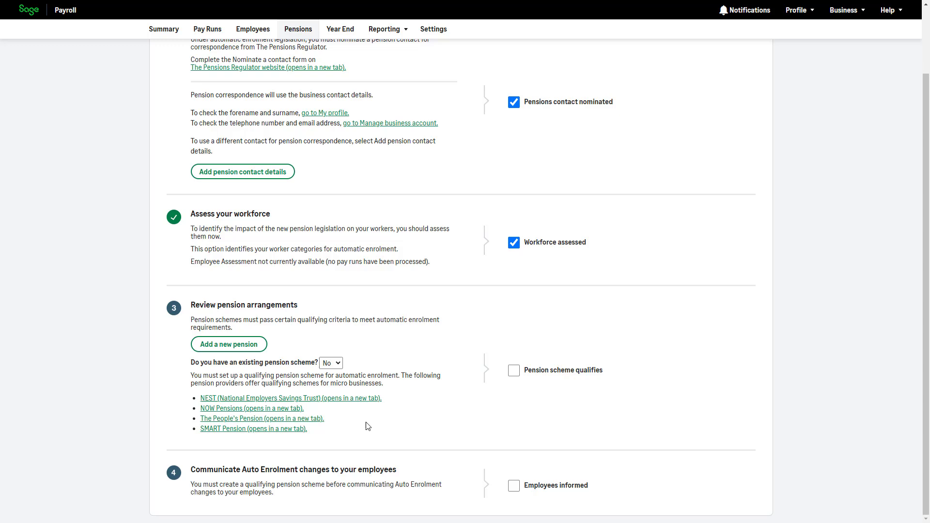
left_click(330, 363)
left_click(333, 387)
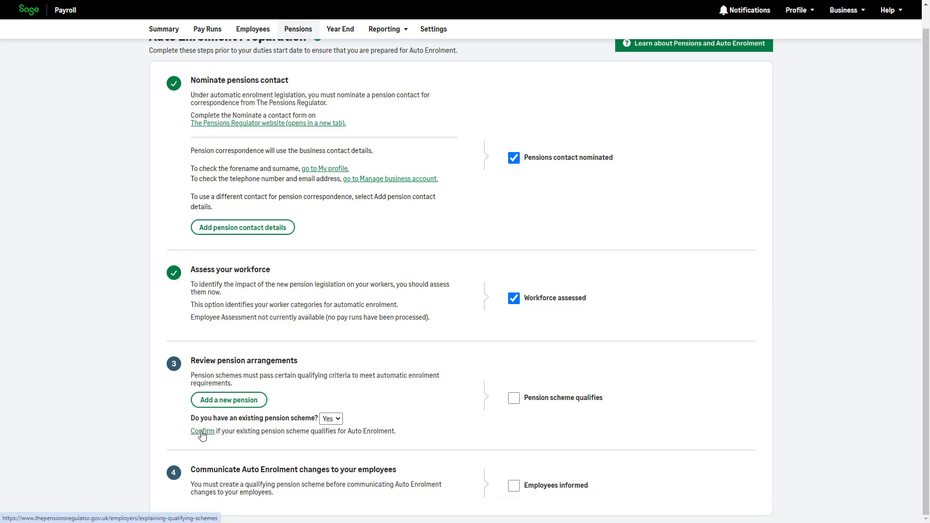
left_click(238, 404)
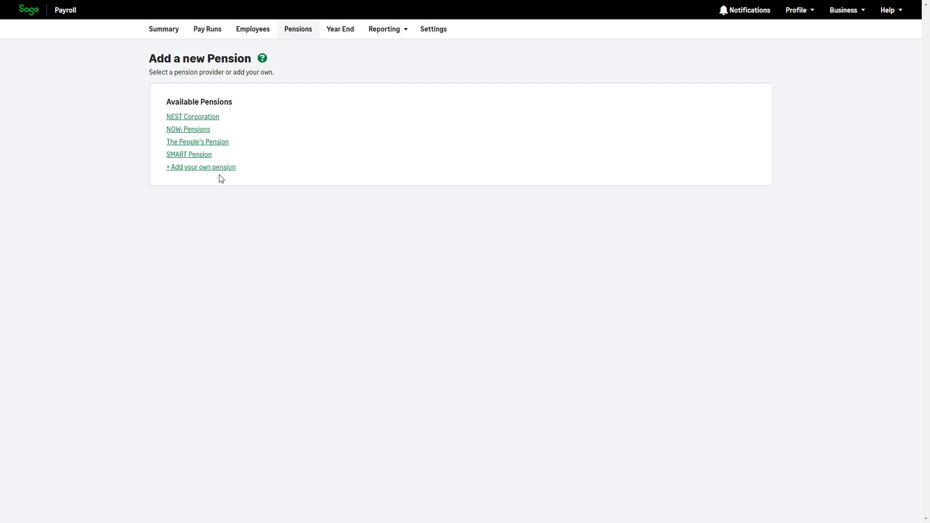
- Choose NEST Corporation, enter the employer reference, and start adding a pension group
left_click(201, 118)
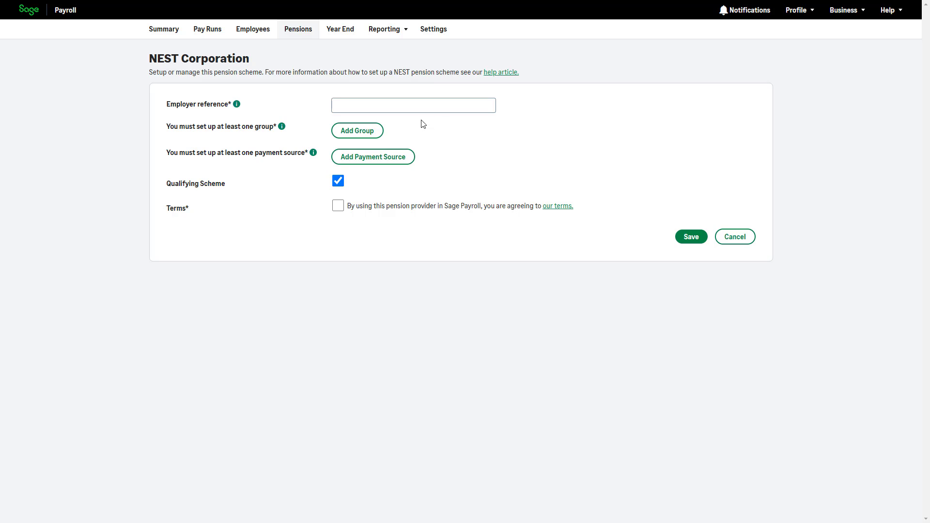
left_click(425, 107)
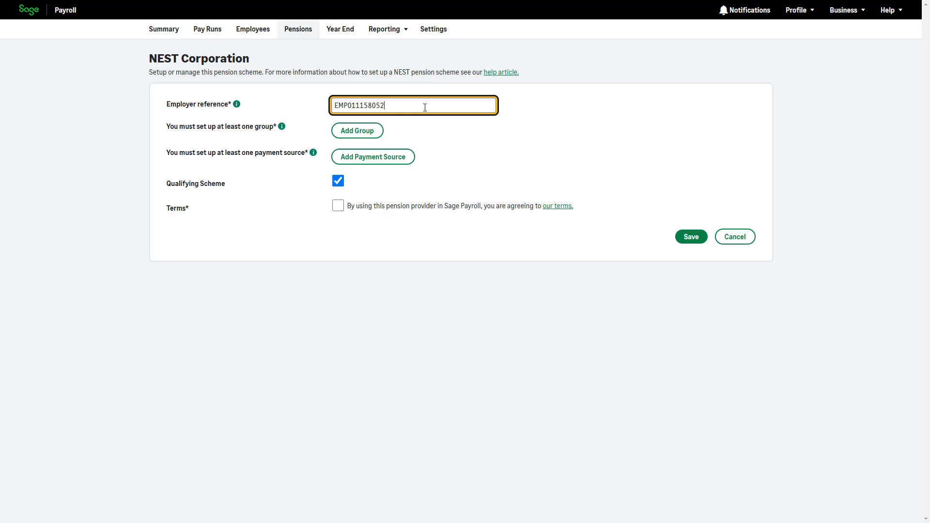
left_click(426, 128)
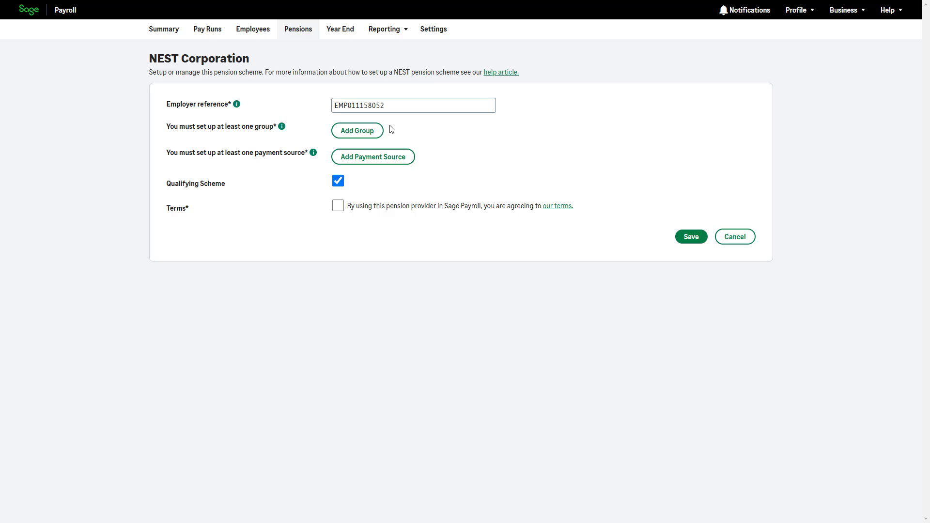
left_click(377, 131)
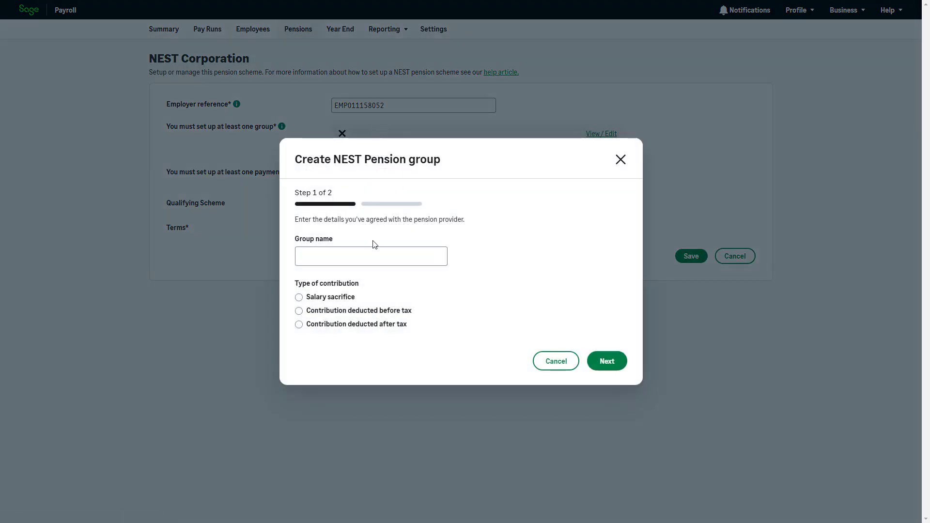
- Name the group 'Group' with salary sacrifice, 5% employer and 3% employee contributions
left_click(372, 251)
type("Group")
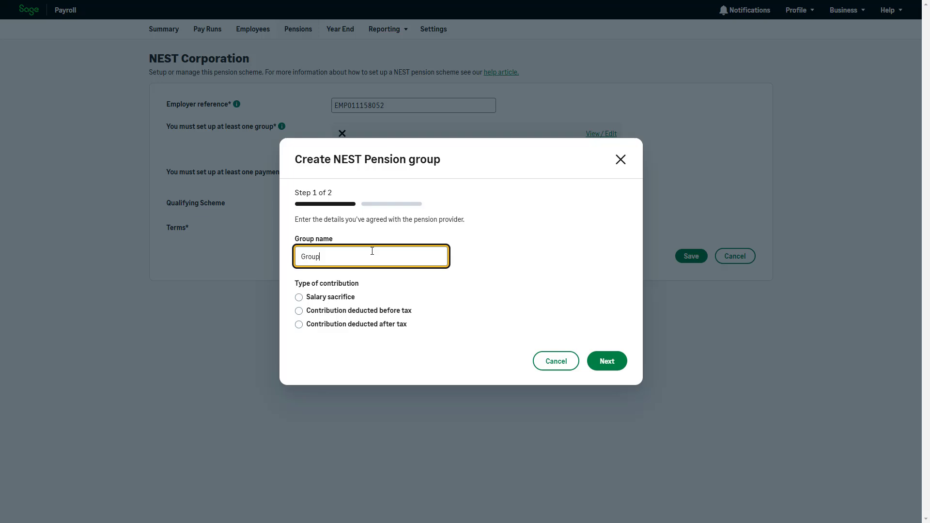
left_click(390, 286)
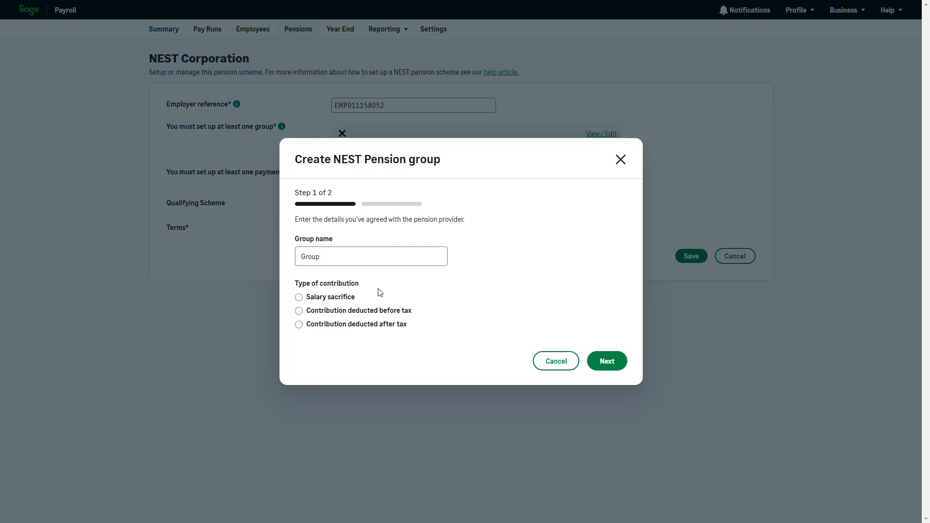
left_click(353, 297)
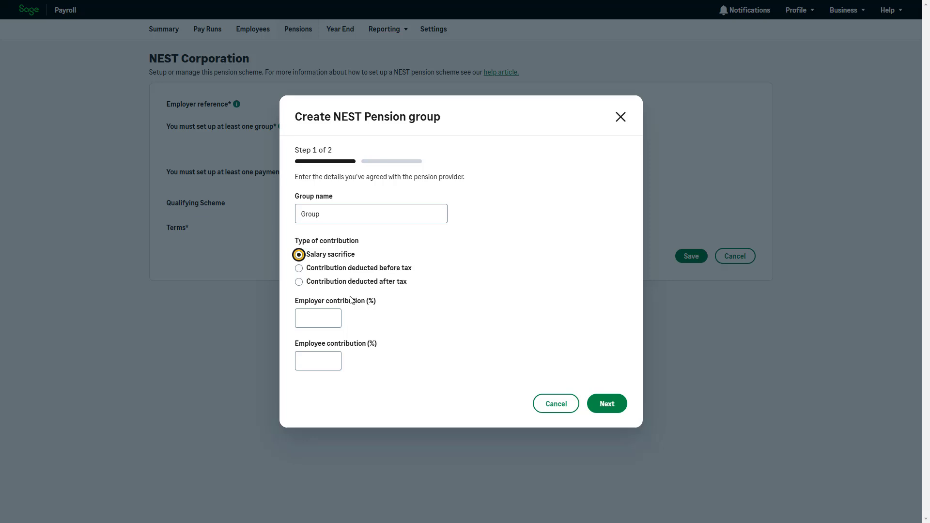
left_click(334, 314)
type("5")
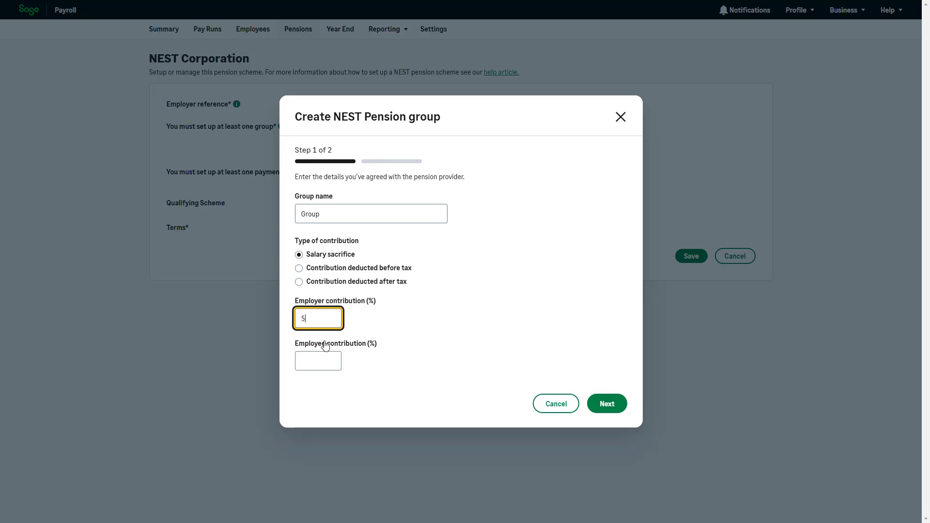
left_click(323, 358)
type("3")
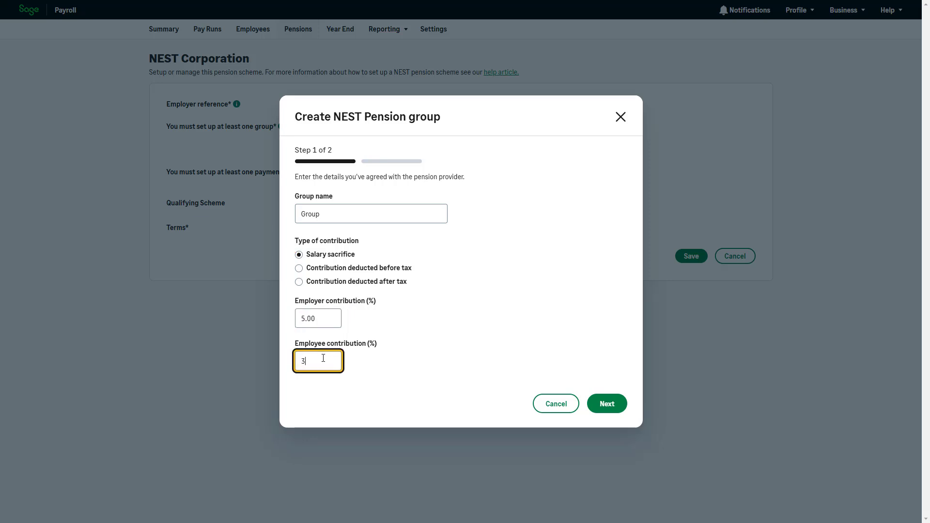
left_click(497, 367)
left_click(606, 403)
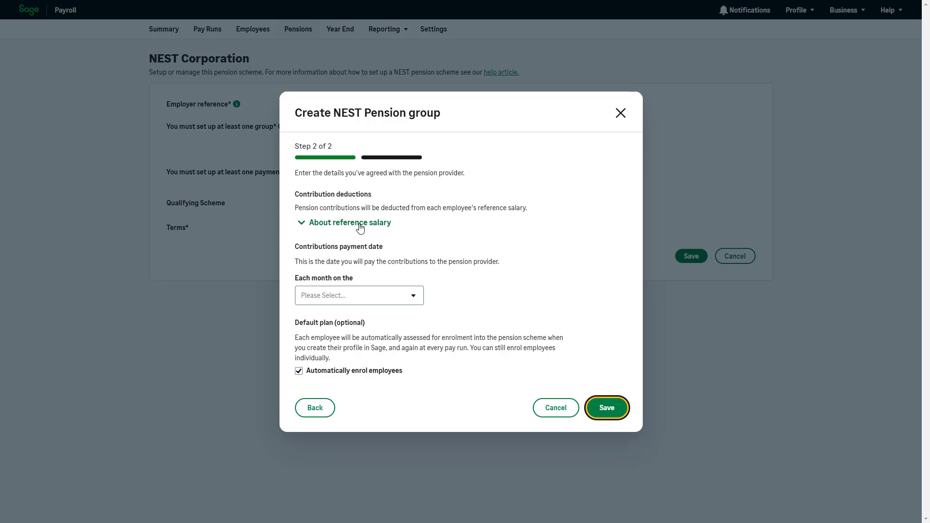
- Set the group's contributions to be paid on the 1st of each month
left_click(414, 298)
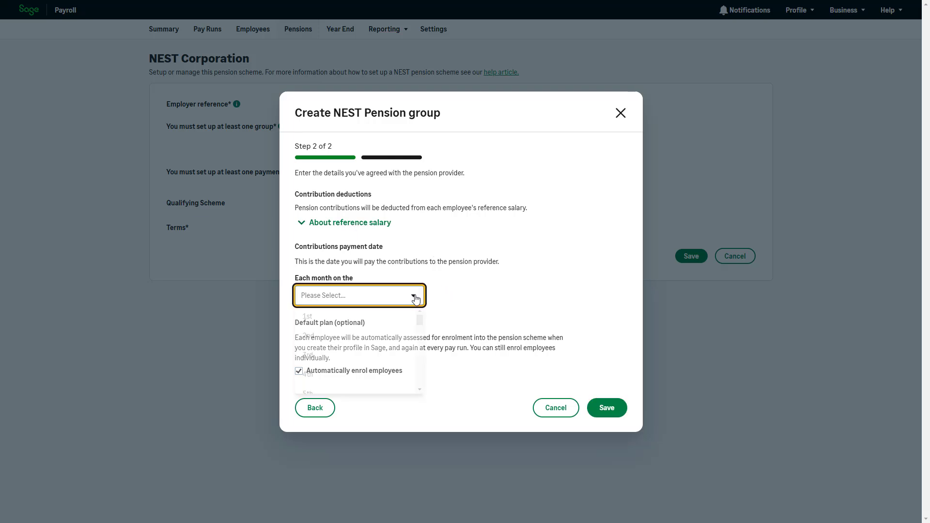
left_click(403, 319)
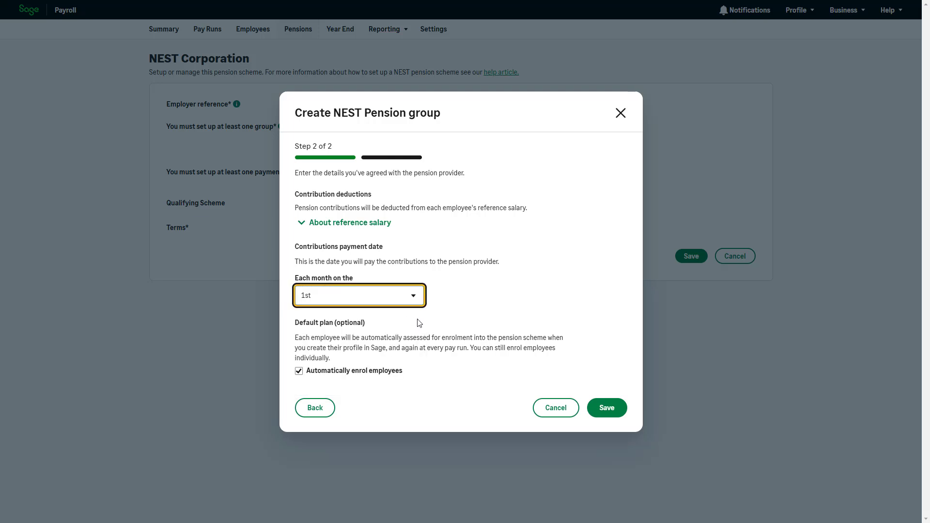
left_click(459, 320)
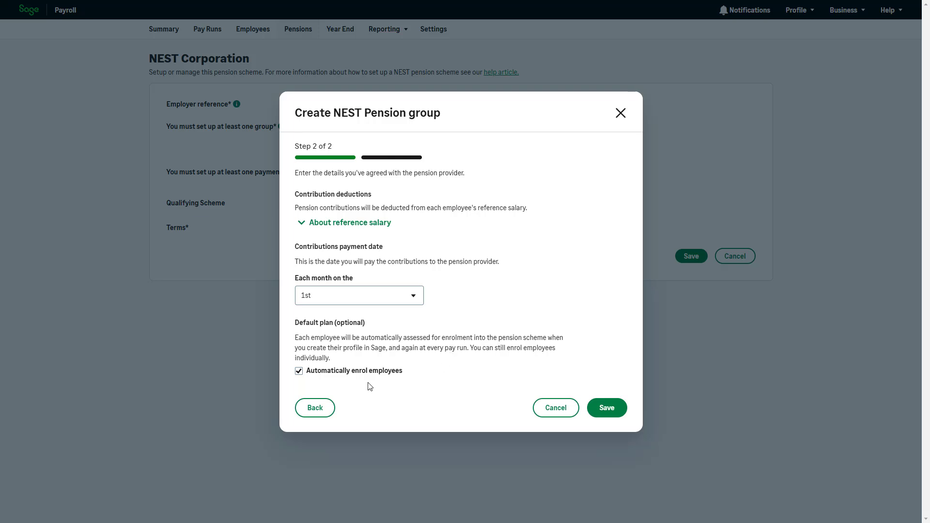
left_click(299, 376)
- Change contributions to before-tax percentages: 8% employer and 7% employee, then continue
left_click(326, 410)
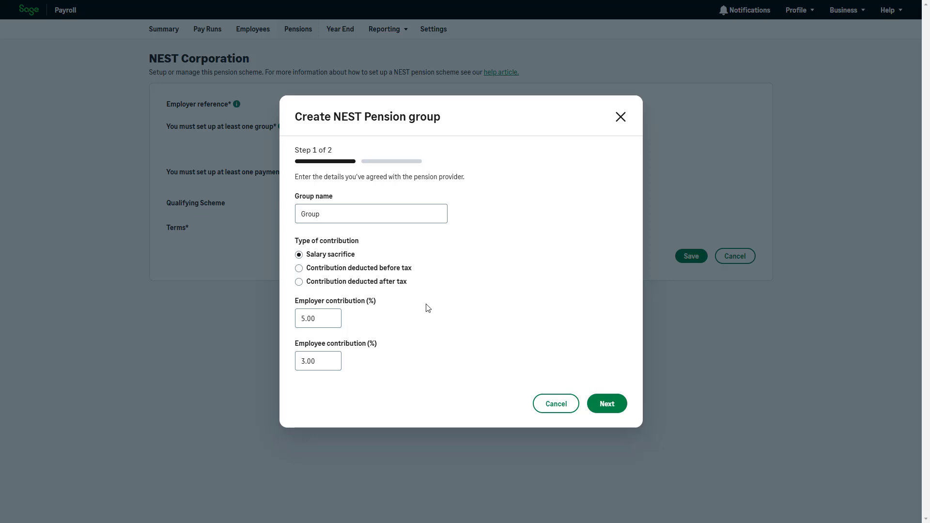
left_click(400, 269)
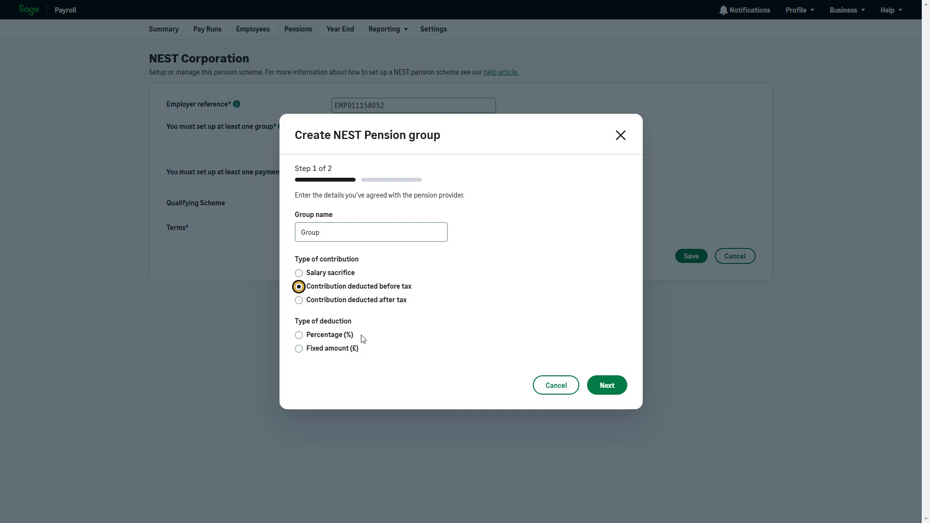
left_click(344, 336)
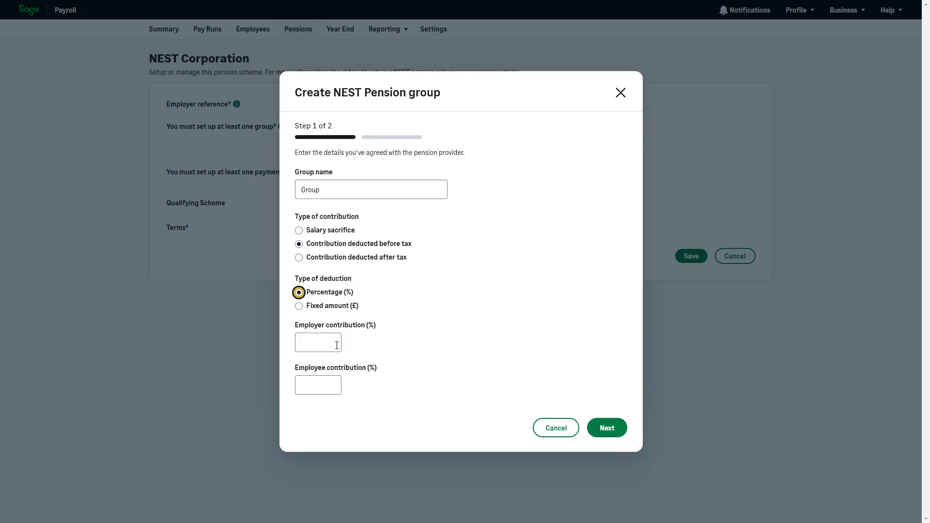
left_click(336, 344)
type("8")
left_click(331, 382)
type("7")
left_click(611, 420)
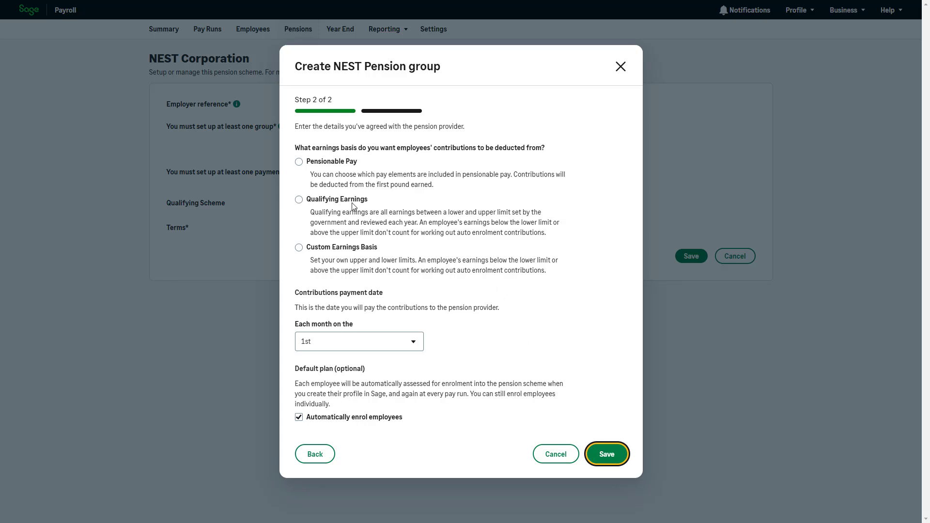
- Base the group on Qualifying Earnings, keep the 1st as payment day, and save it
left_click(347, 250)
left_click(359, 242)
left_click(361, 203)
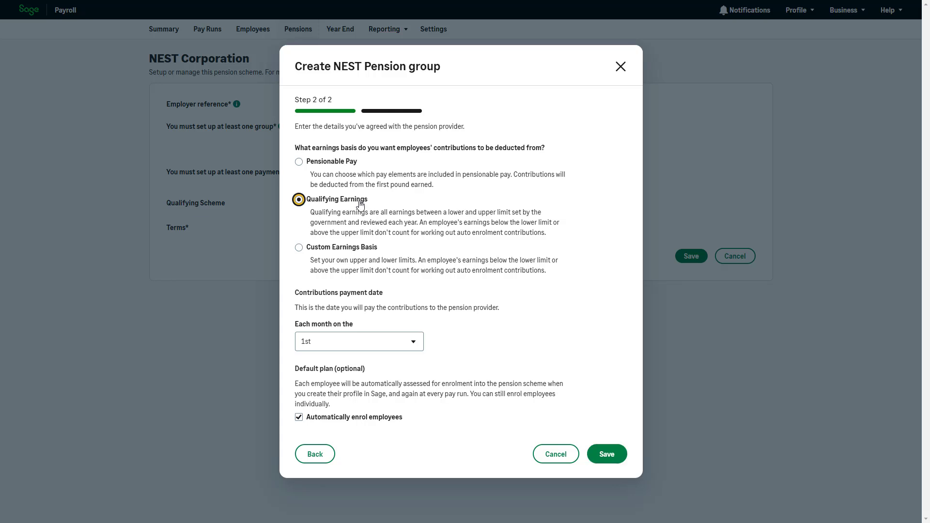
left_click(517, 328)
left_click(416, 342)
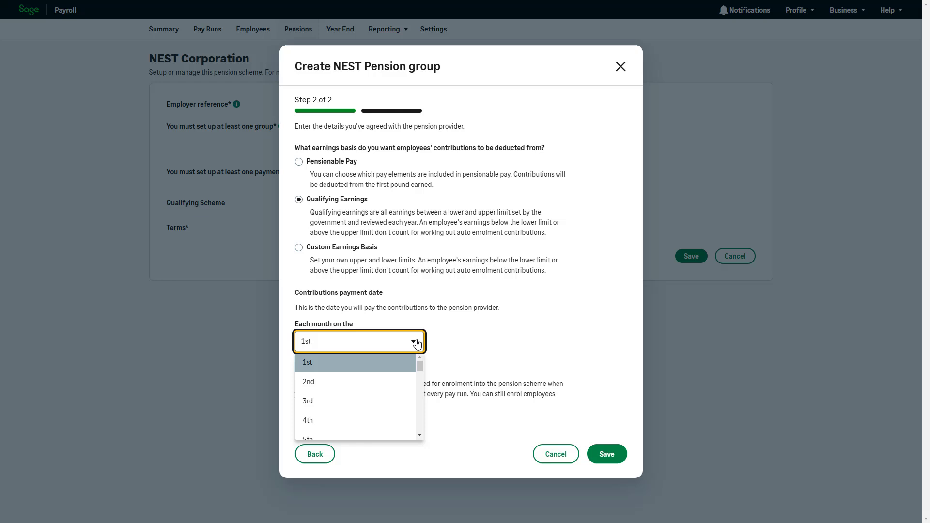
left_click(432, 344)
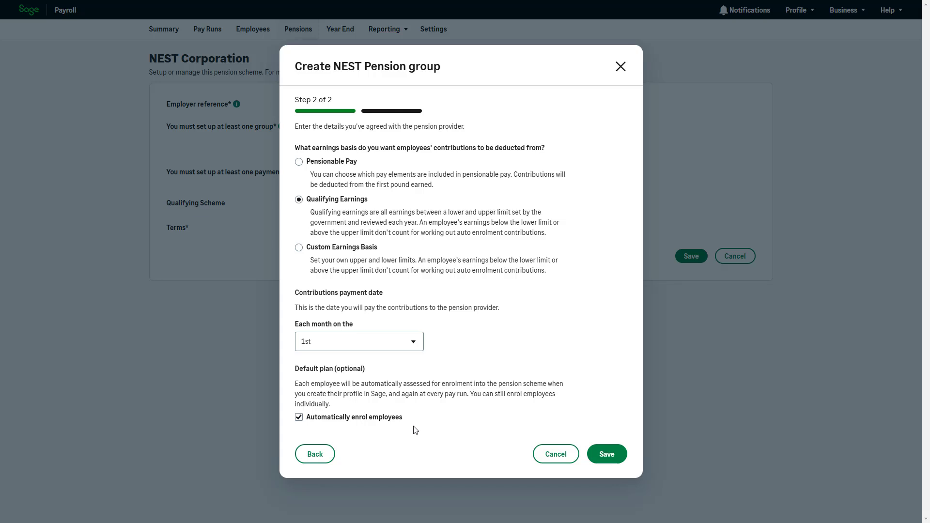
left_click(299, 421)
left_click(605, 454)
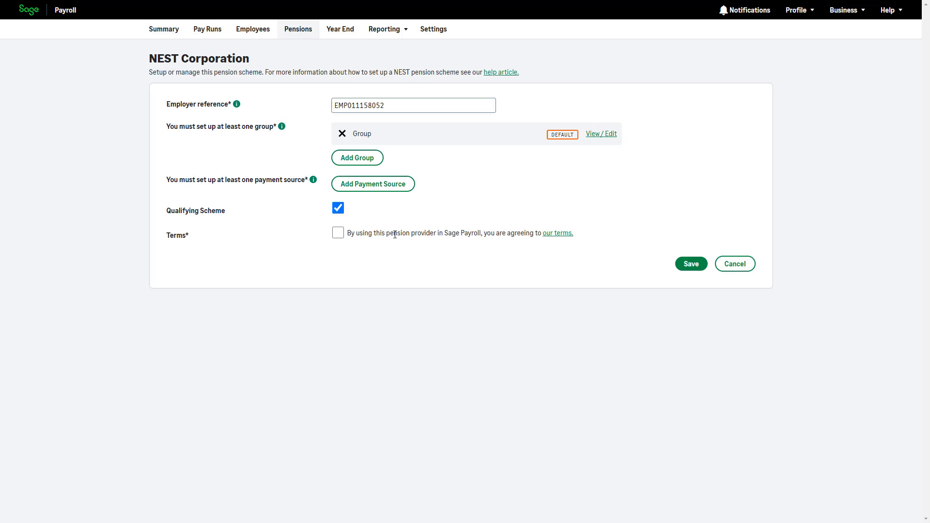
- Add a payment source named 'Source', kept as the default, to NEST Corporation
left_click(394, 189)
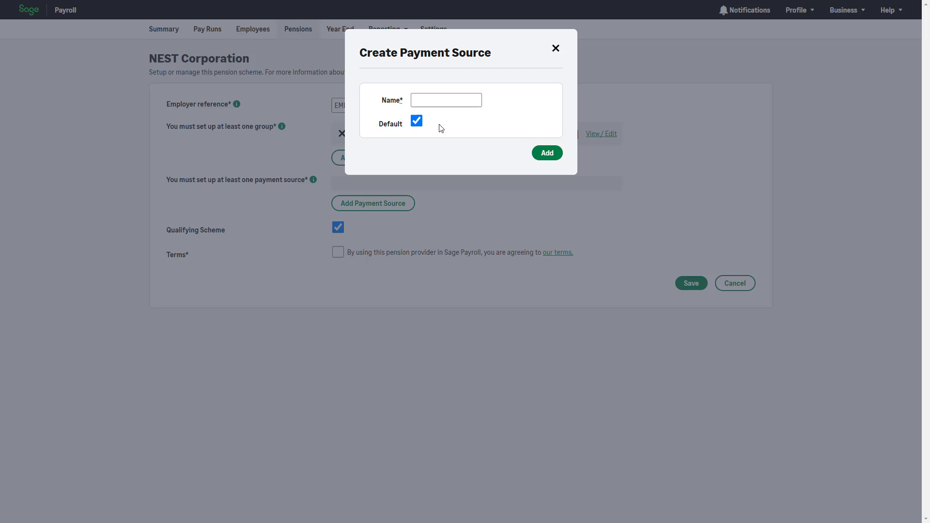
left_click(458, 102)
left_click(457, 103)
type("Source")
left_click(458, 122)
left_click(551, 154)
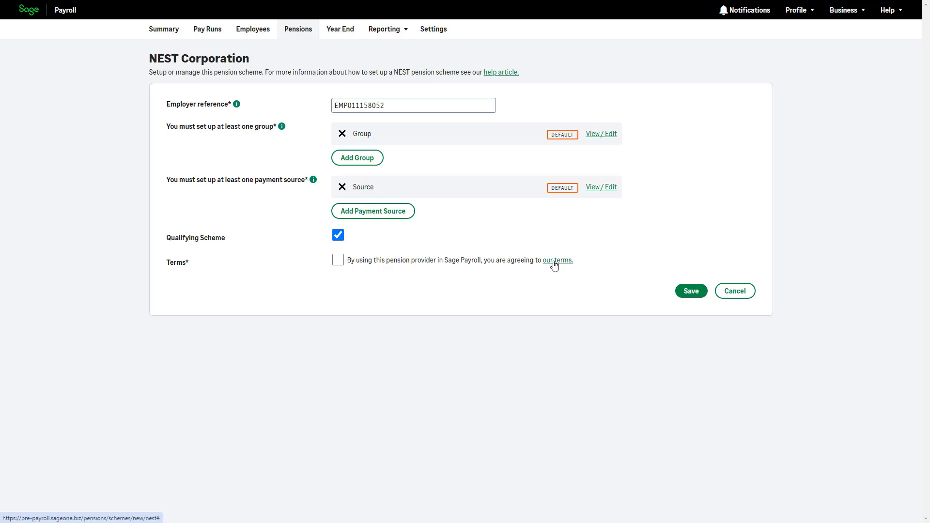
- Accept the NEST provider terms and save the new NEST pension scheme
left_click(337, 260)
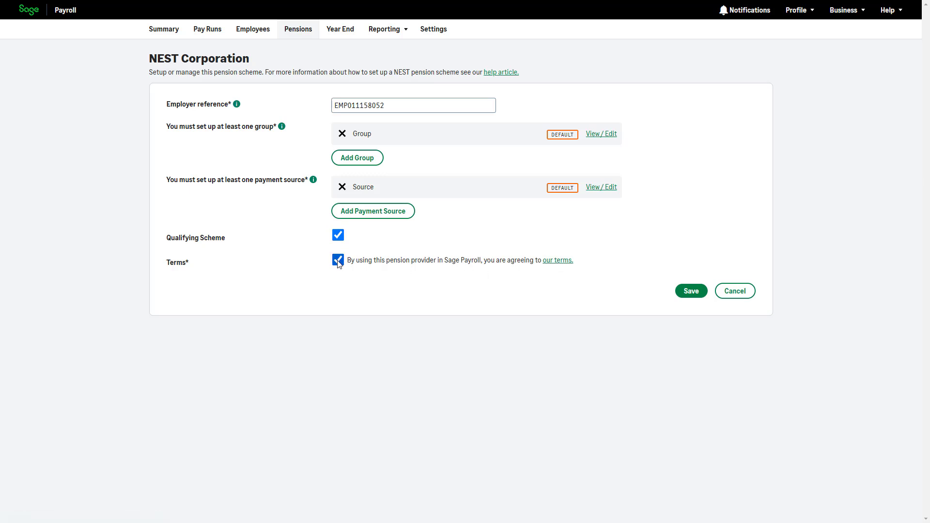
left_click(690, 293)
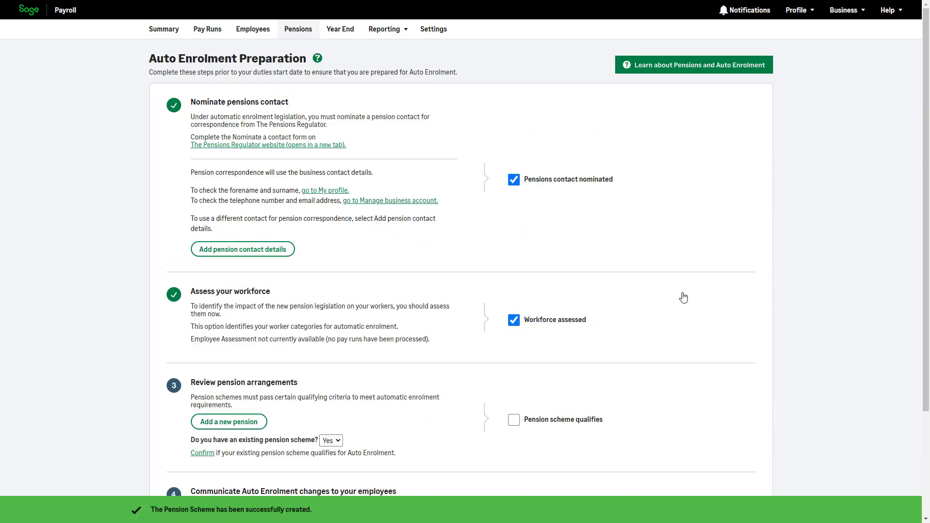
- Tick 'Pension scheme qualifies', send advance-notice emails to all three employees, then tick 'Employees informed'
left_click(514, 421)
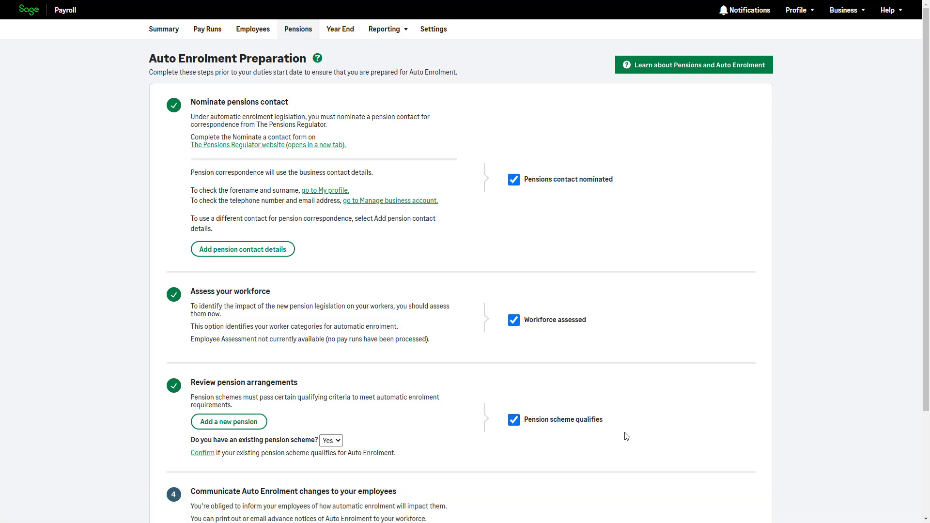
scroll(626, 436, "down", 3)
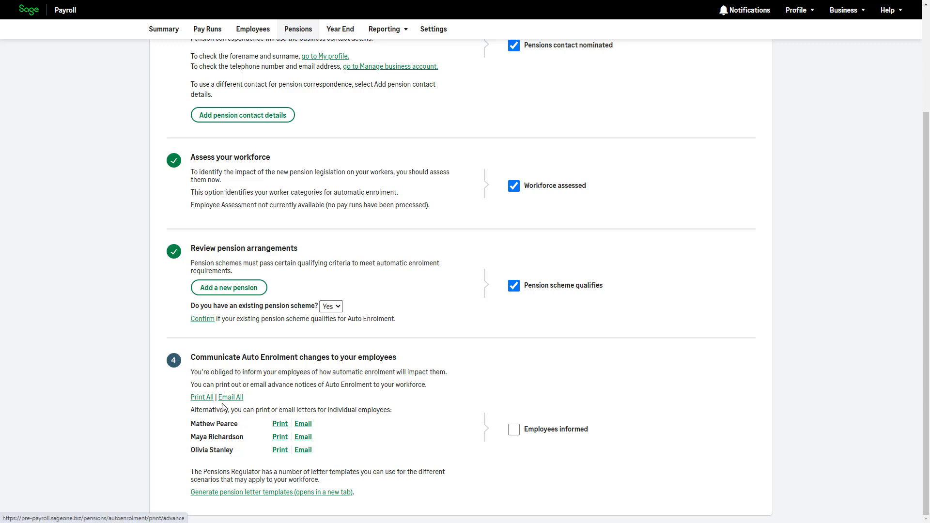
left_click(232, 398)
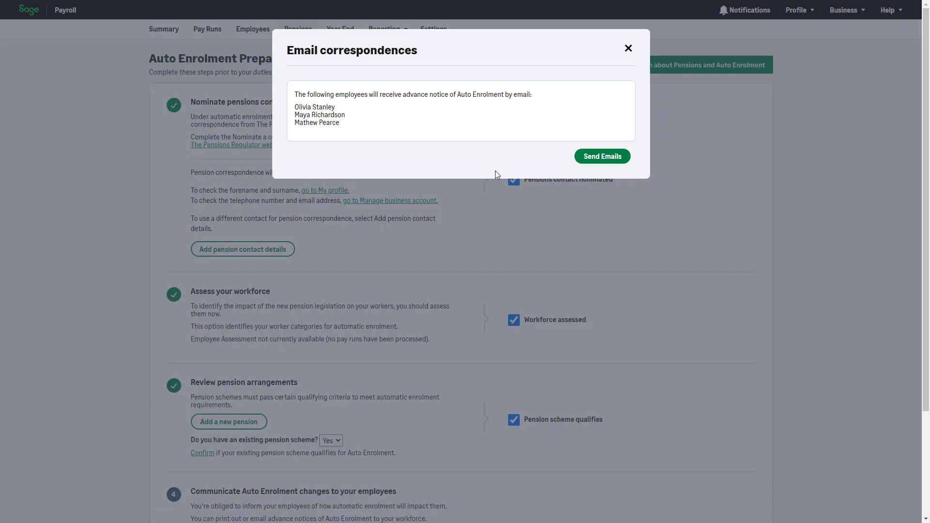
left_click(607, 162)
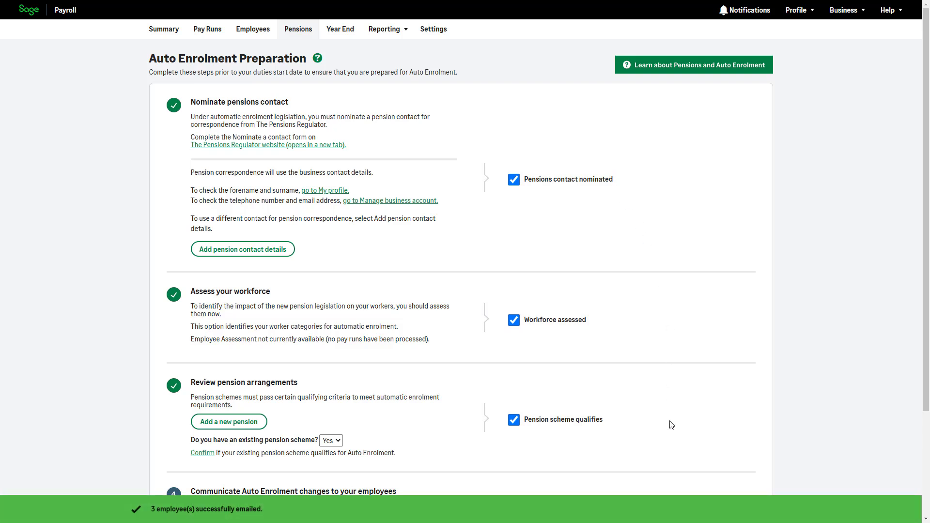
scroll(671, 425, "down", 3)
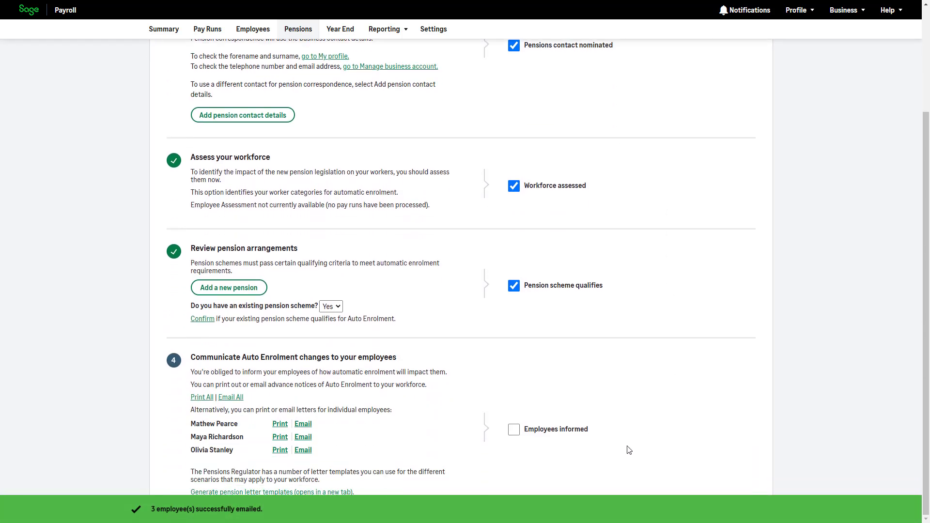
left_click(513, 430)
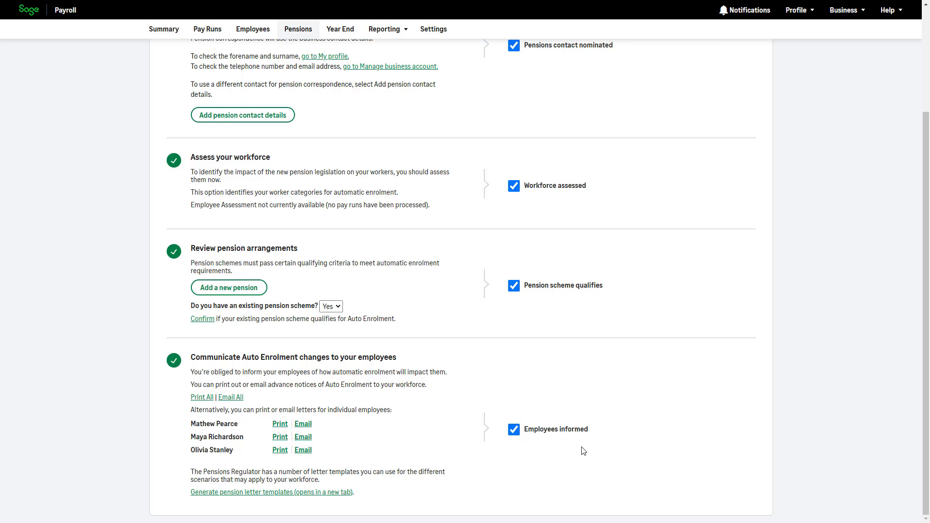
- Tick 'Exclude from Auto Enrolment' on the second employee's Workplace Pensions record and save
left_click(266, 30)
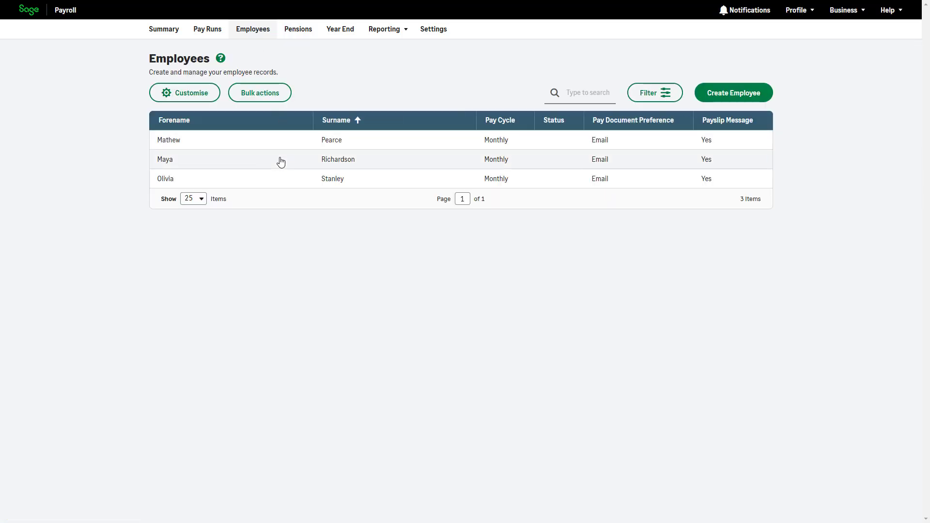
left_click(281, 161)
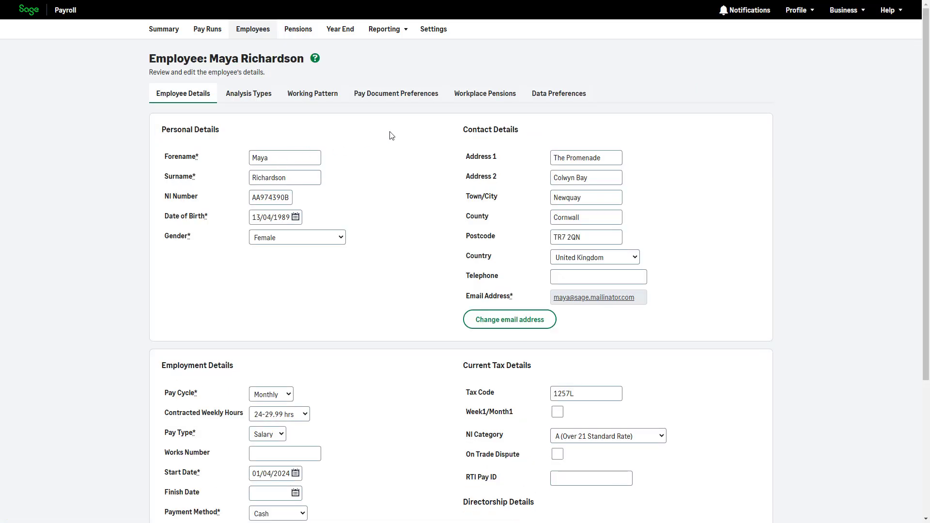
left_click(485, 100)
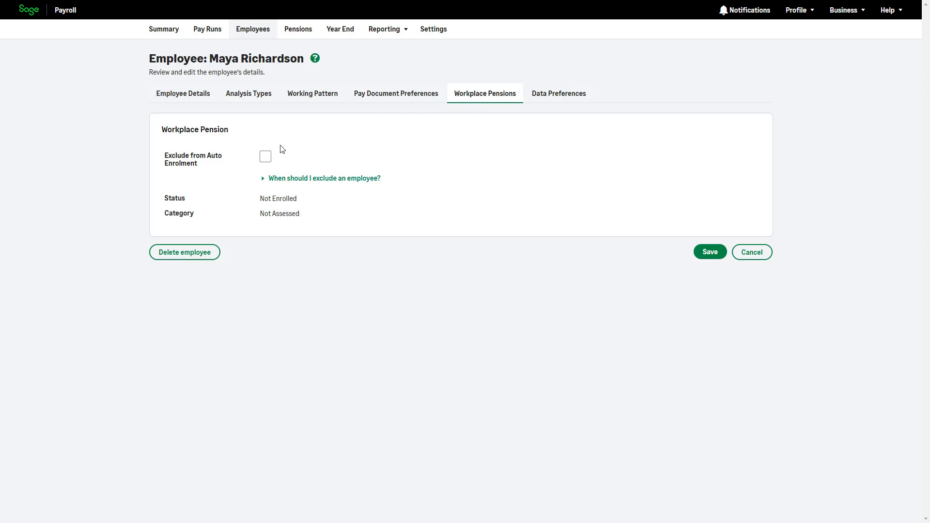
left_click(270, 160)
left_click(712, 261)
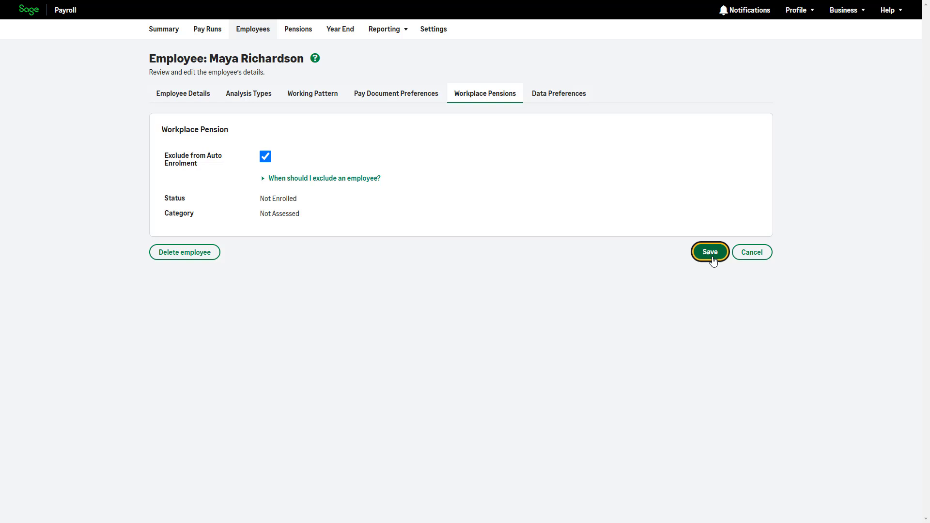